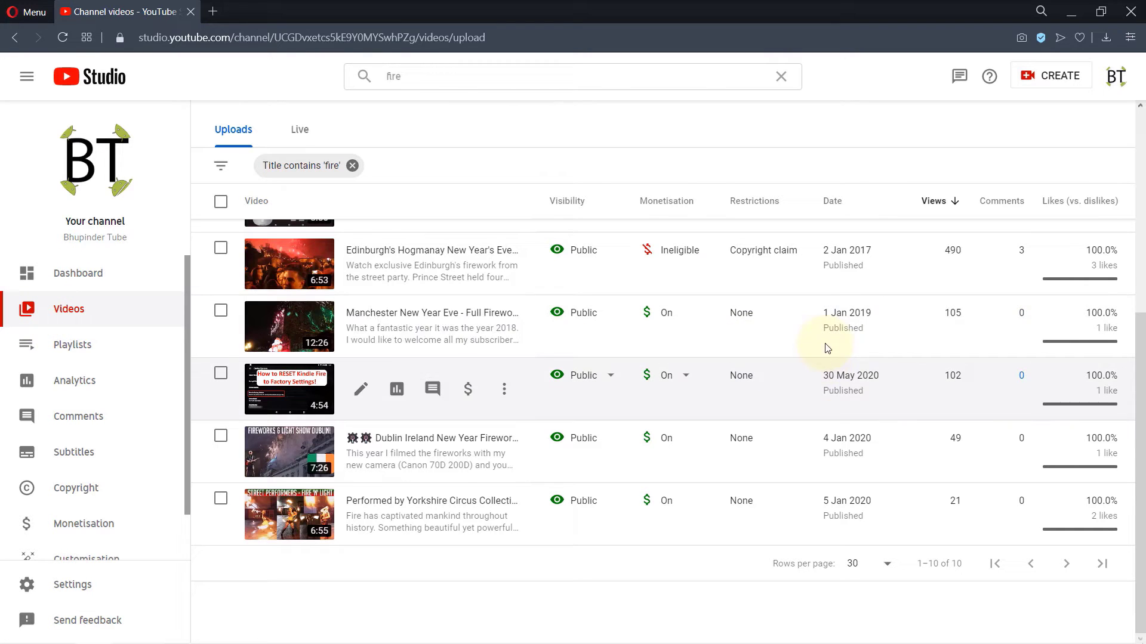
Show the copyright claim explanation for the Edinburgh Hogmanay video in the 'fire'-filtered uploads.
{"action": "mouse_move", "coordinate": [800, 256]}
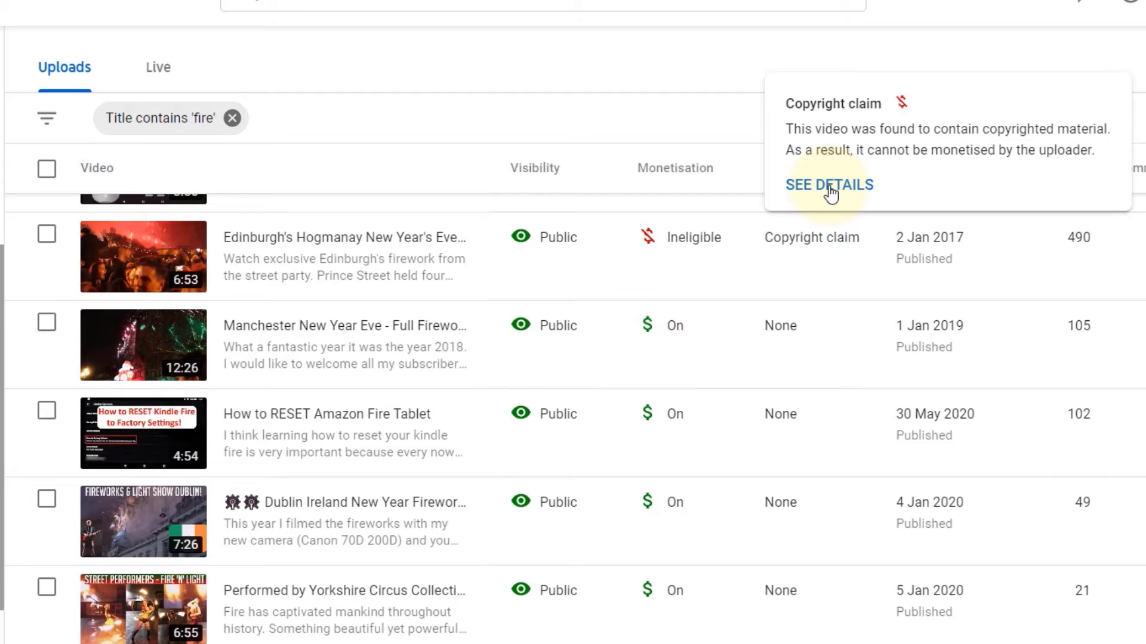
Open the claim details and preview the claimed 4:35–5:16 'This Is What You Came For' section.
{"action": "left_click", "coordinate": [829, 186]}
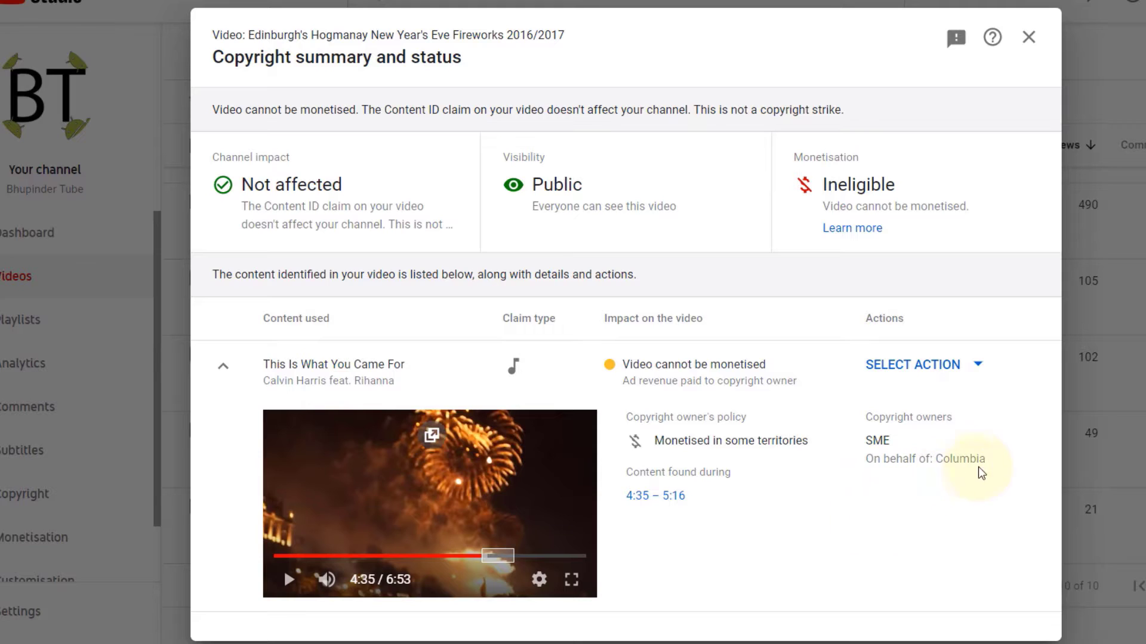
{"action": "left_click", "coordinate": [533, 500]}
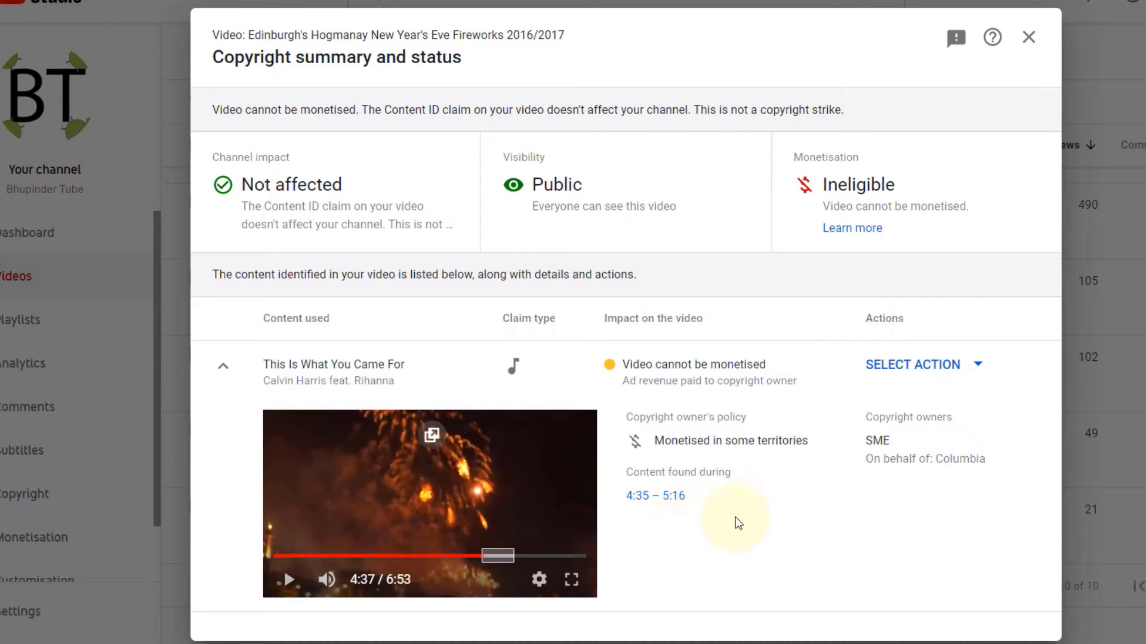
Choose Replace song for the claimed Calvin Harris track and dismiss the positioning tip.
{"action": "left_click", "coordinate": [974, 373]}
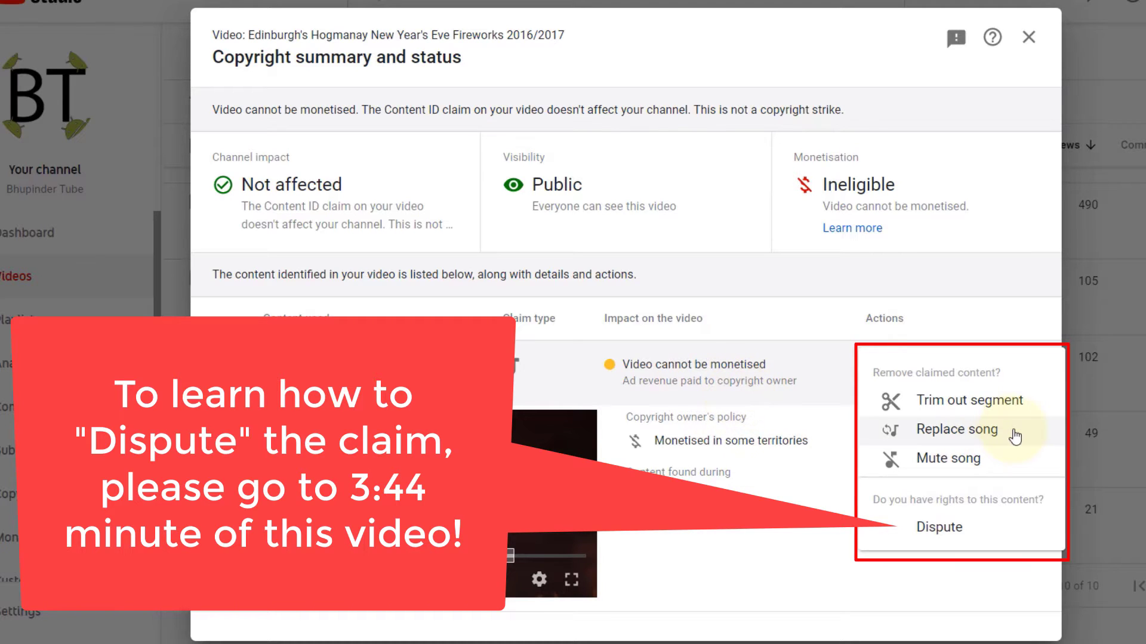
{"action": "left_click", "coordinate": [1011, 440]}
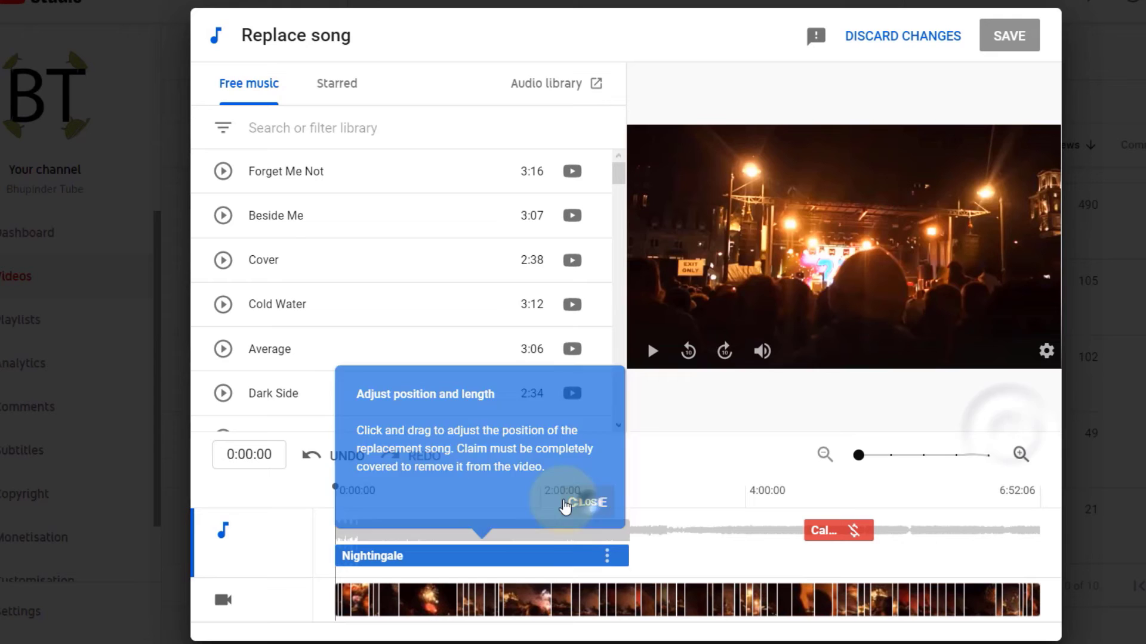
{"action": "left_click", "coordinate": [567, 500]}
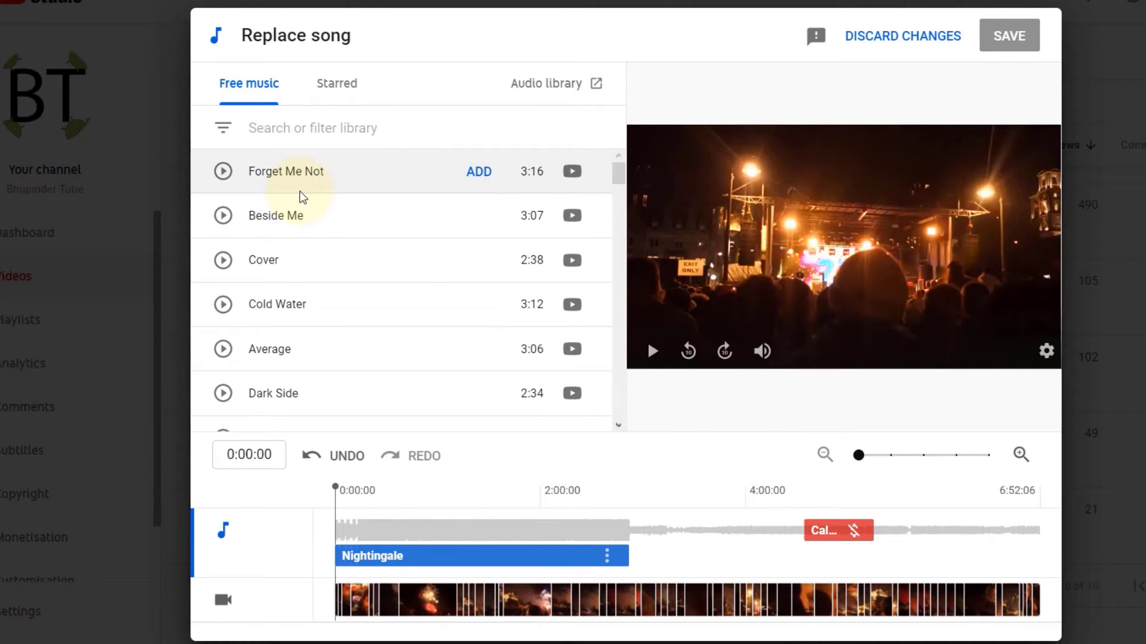
Add the free track 'Forget Me Not' and check its clip covers the claimed section.
{"action": "left_click", "coordinate": [477, 173]}
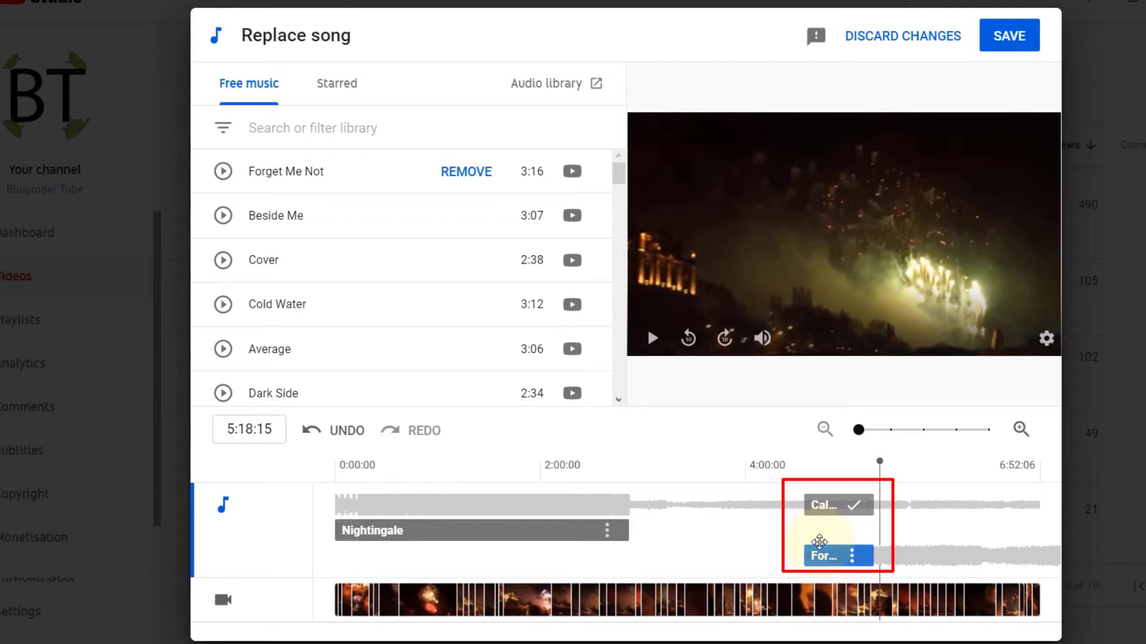
{"action": "mouse_move", "coordinate": [806, 564]}
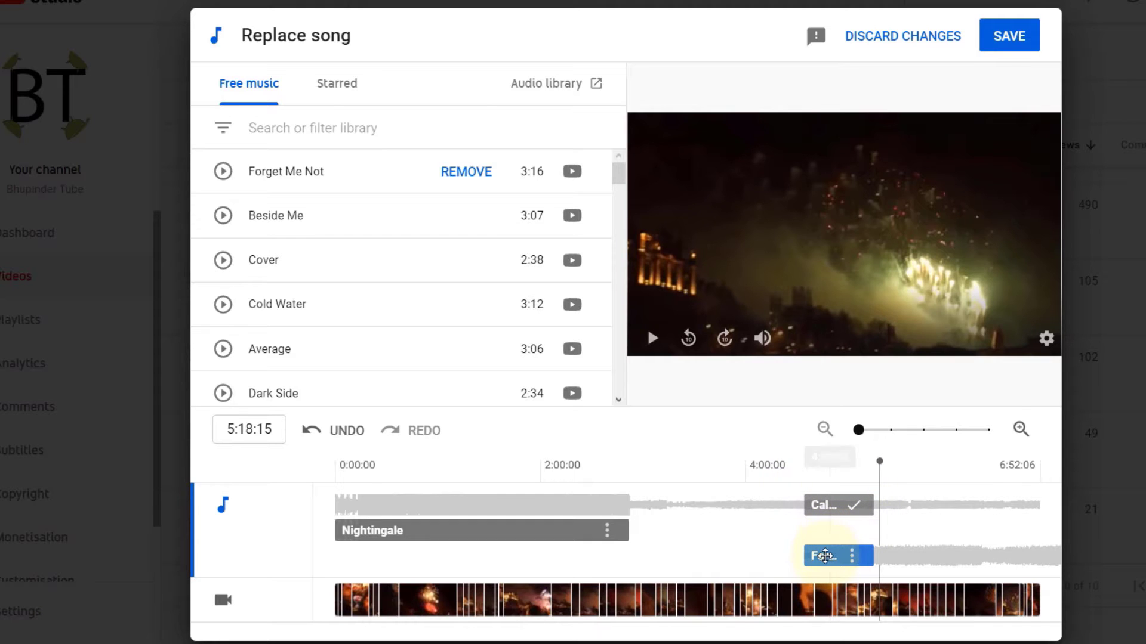
{"action": "left_click", "coordinate": [823, 555]}
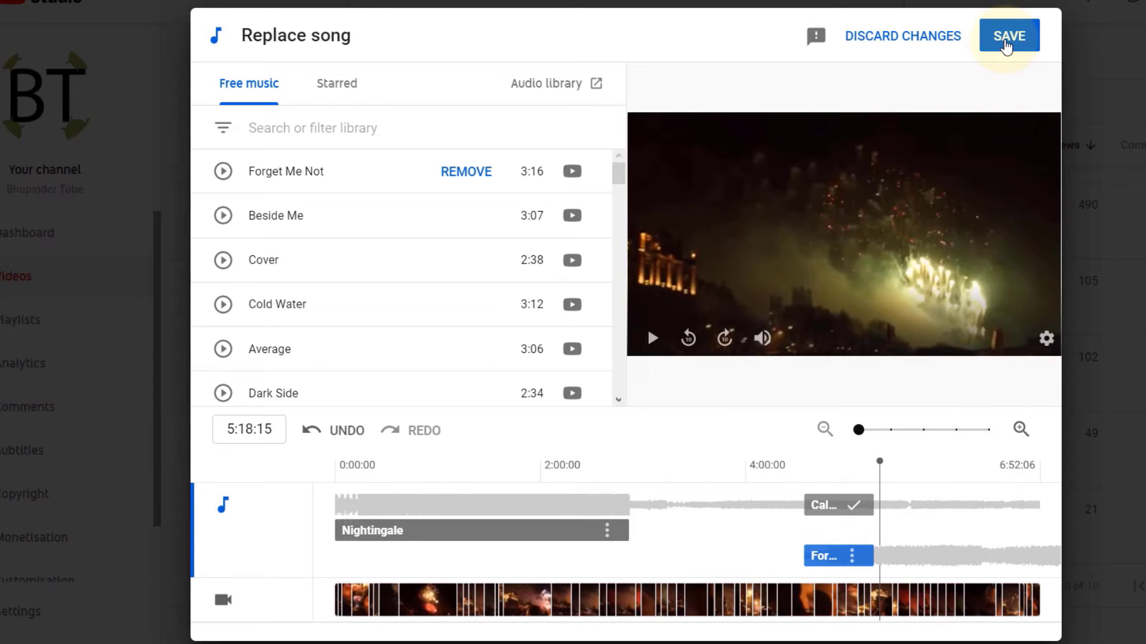
Save the Forget Me Not replacement and confirm it in the 'Ready to replace song?' dialog.
{"action": "left_click", "coordinate": [1008, 37]}
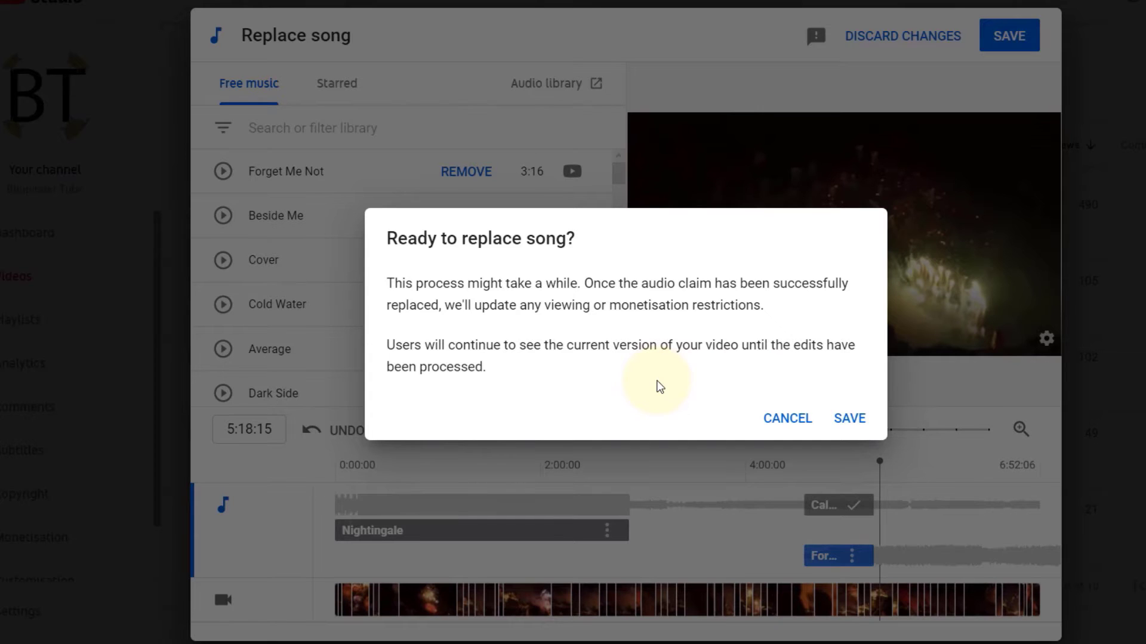
{"action": "left_click", "coordinate": [854, 423]}
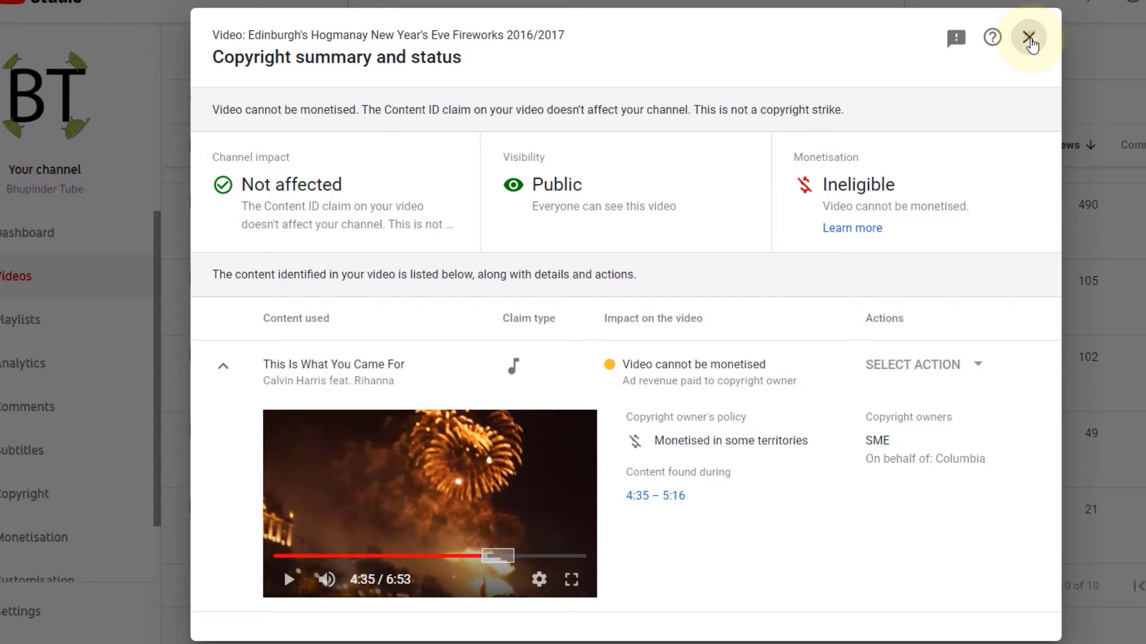
Close the summary, check the Edinburgh video's Monetisation status, and bring up the Gillette review's claim.
{"action": "left_click", "coordinate": [1030, 40]}
{"action": "mouse_move", "coordinate": [827, 213]}
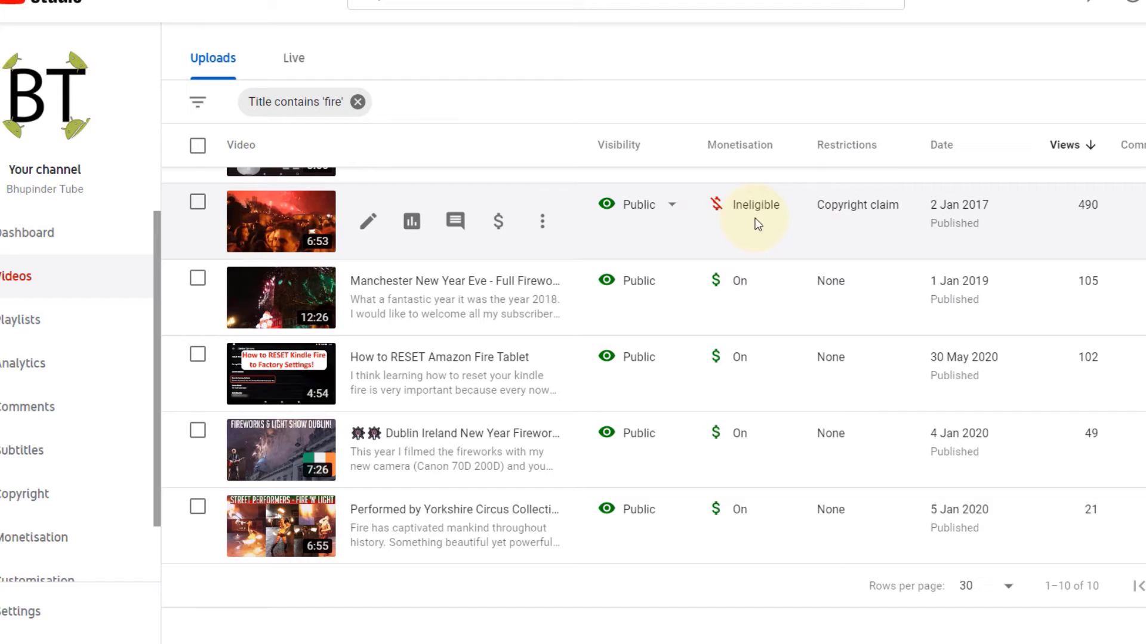
{"action": "mouse_move", "coordinate": [758, 215]}
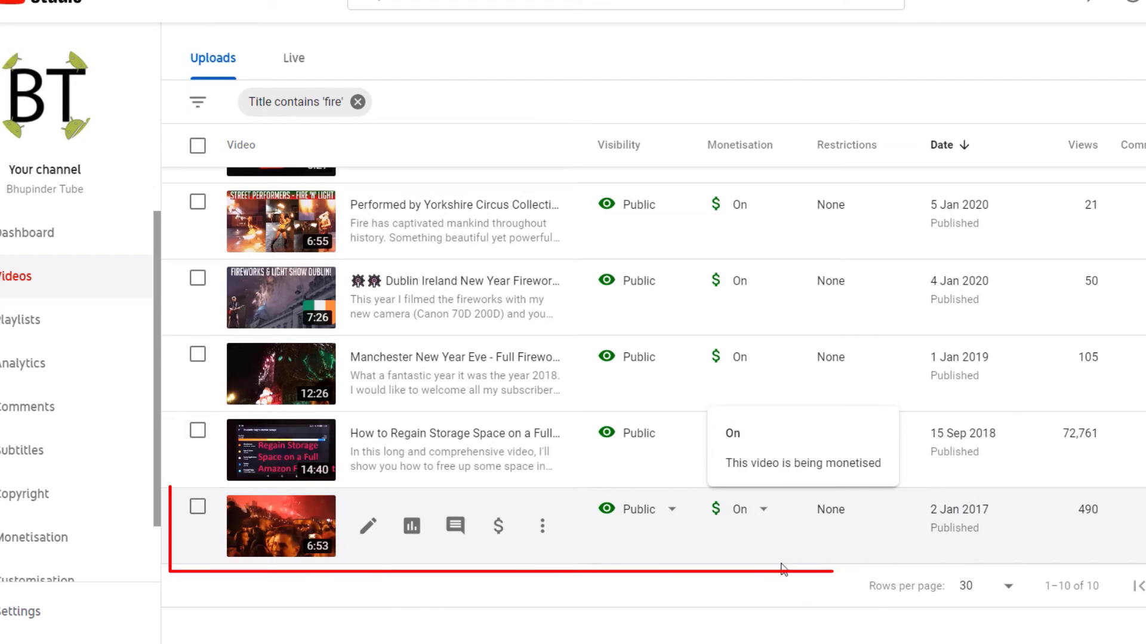
{"action": "mouse_move", "coordinate": [746, 529]}
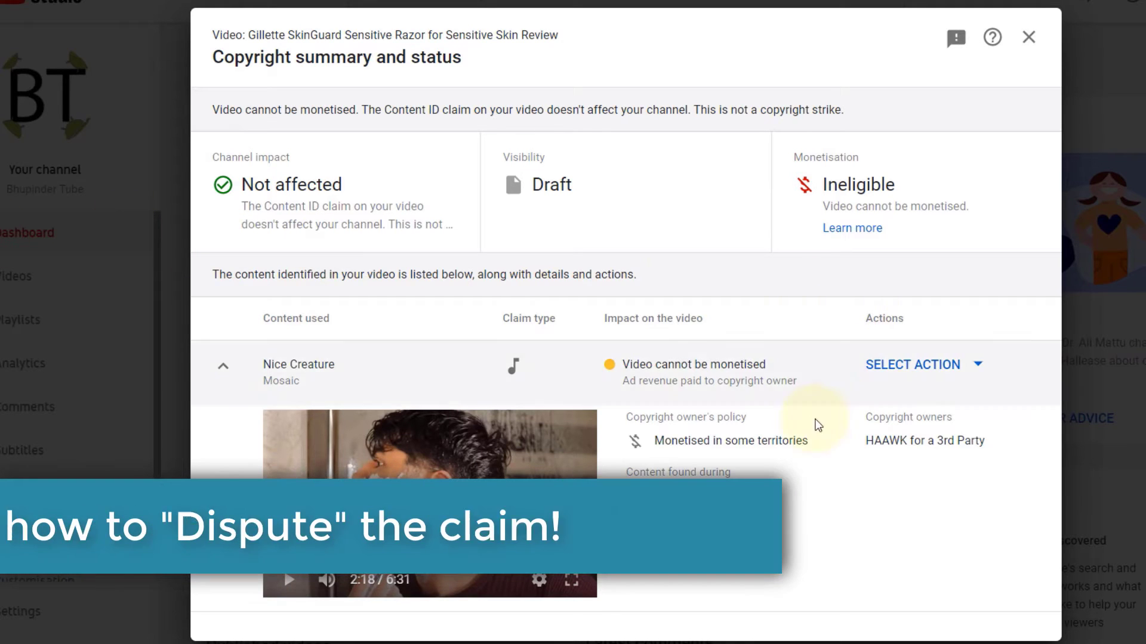
Choose Dispute for the Nice Creature music claim on the Gillette razor review.
{"action": "mouse_move", "coordinate": [621, 368]}
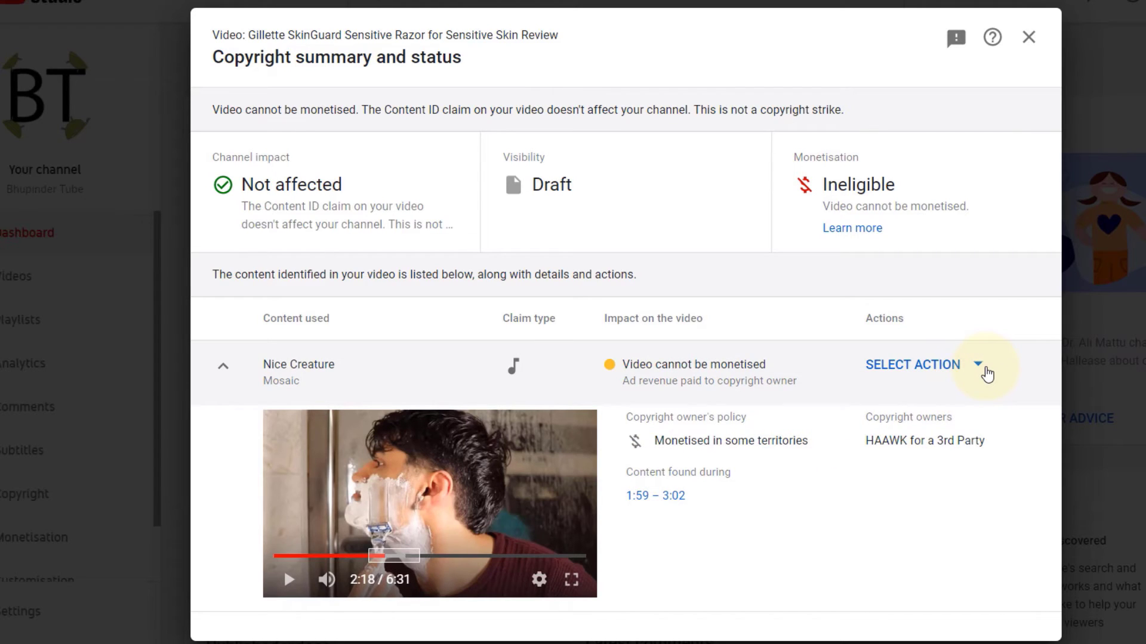
{"action": "left_click", "coordinate": [988, 373]}
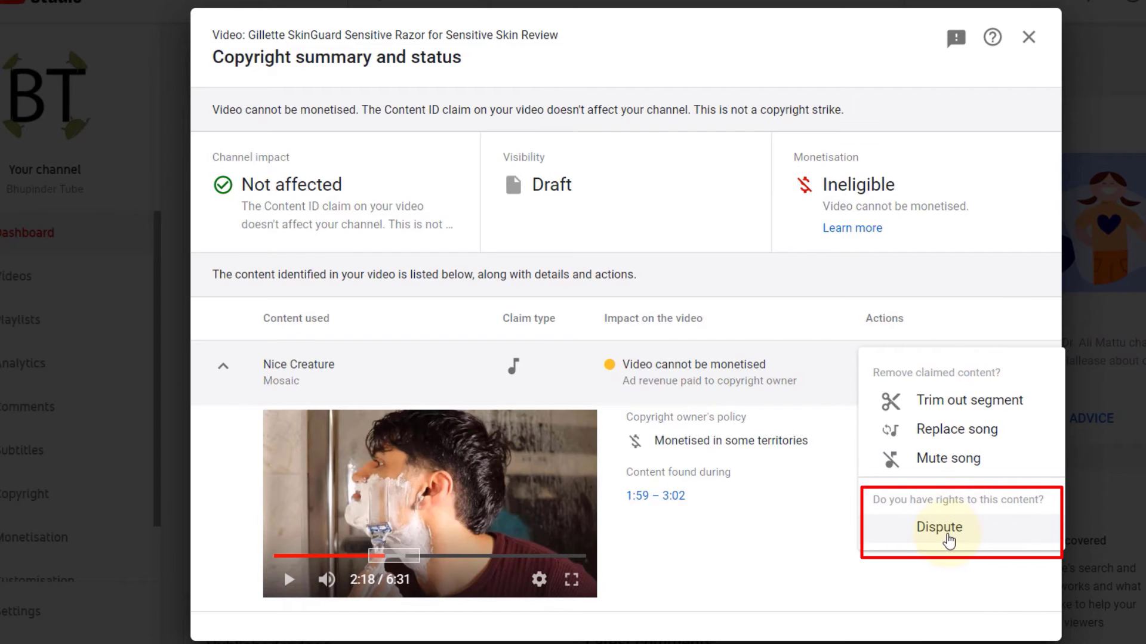
{"action": "left_click", "coordinate": [945, 533]}
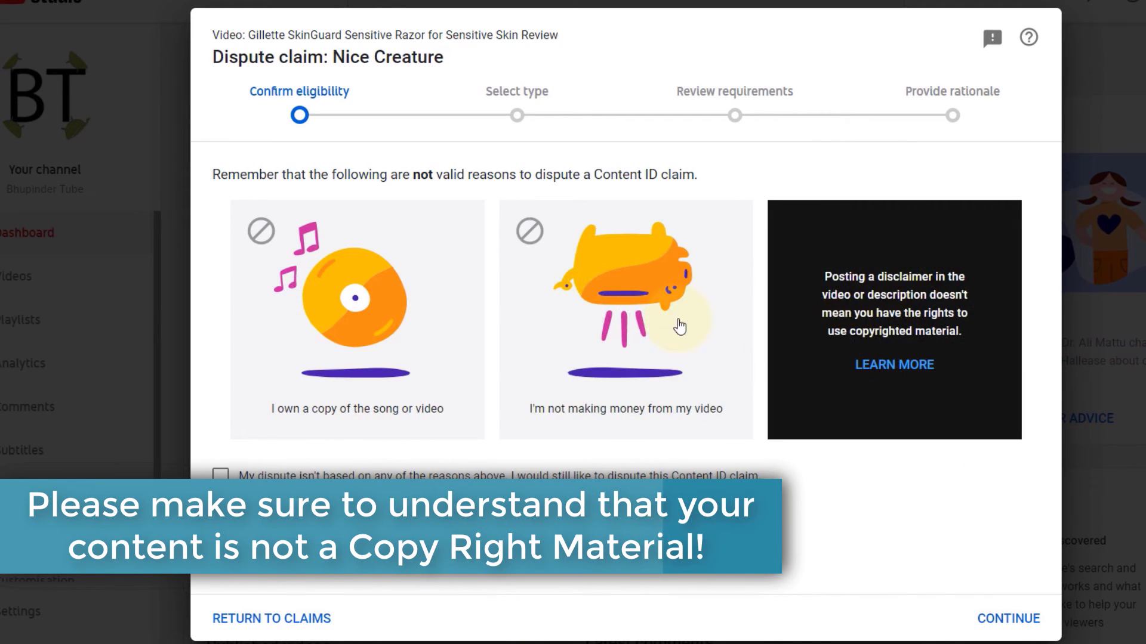
Confirm dispute eligibility, select Public domain, and affirm the claimed content is public domain.
{"action": "mouse_move", "coordinate": [318, 387]}
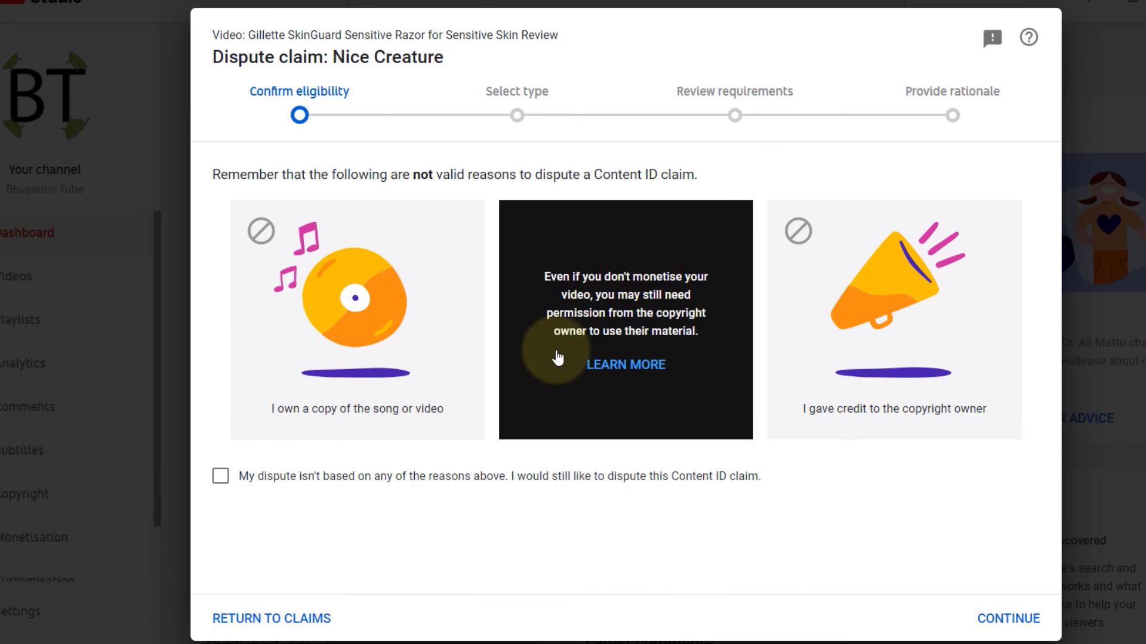
{"action": "mouse_move", "coordinate": [802, 350]}
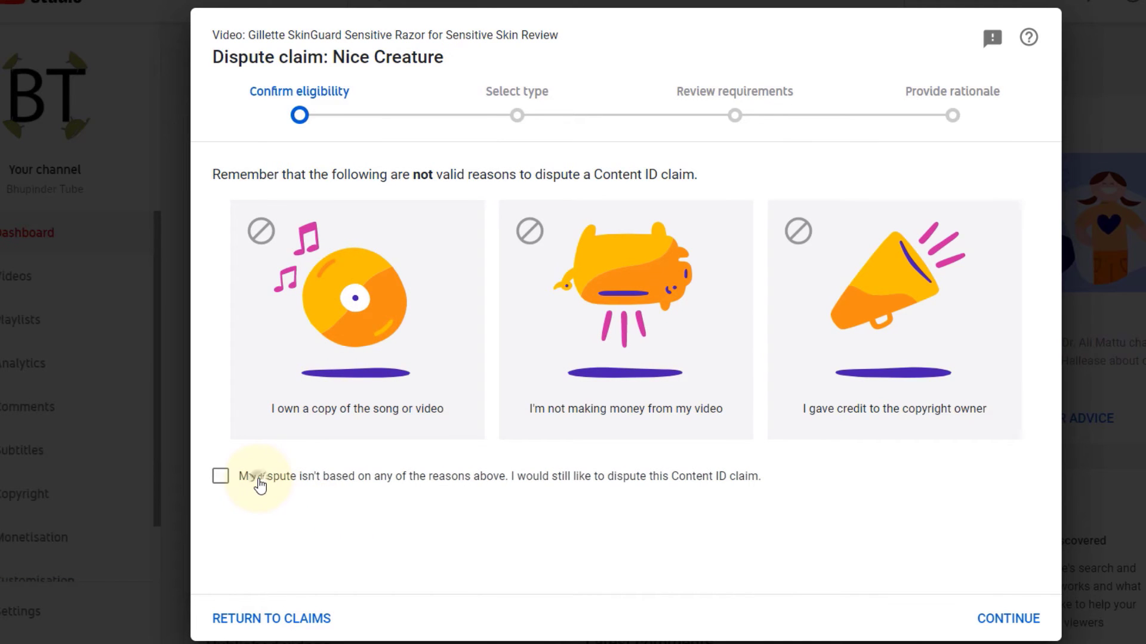
{"action": "left_click", "coordinate": [258, 482]}
{"action": "left_click", "coordinate": [1007, 621]}
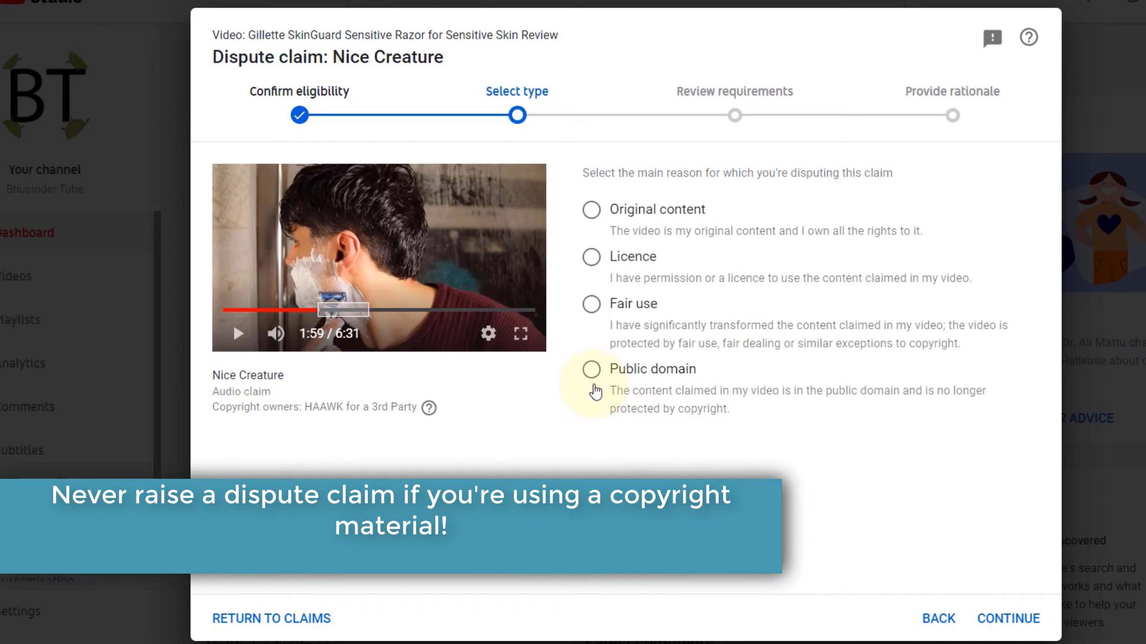
{"action": "left_click", "coordinate": [593, 373]}
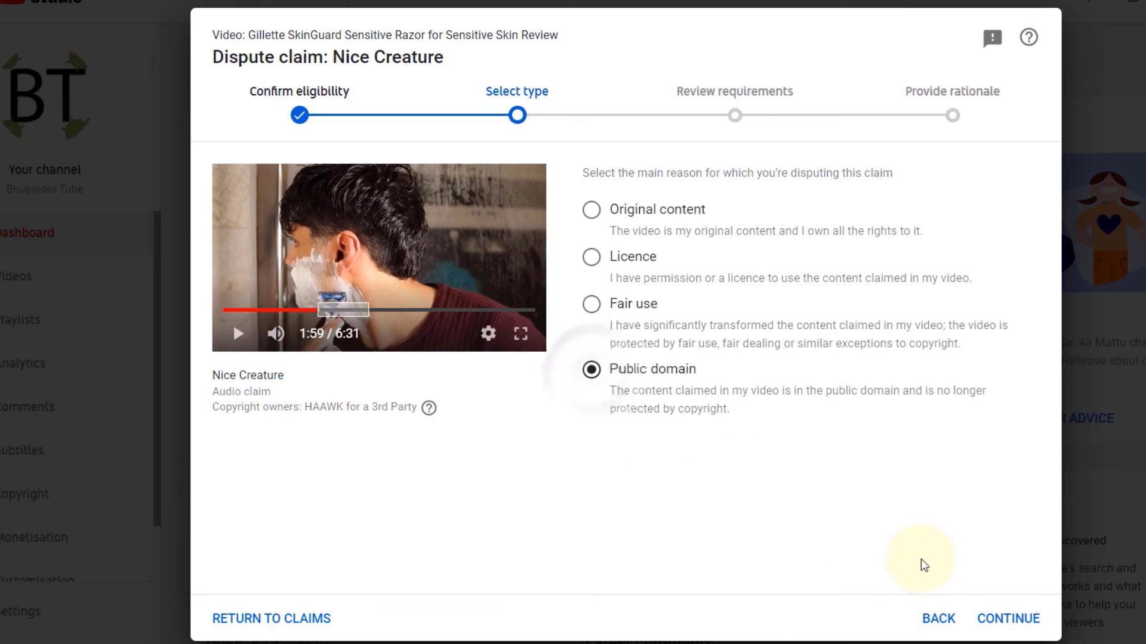
{"action": "left_click", "coordinate": [1026, 623]}
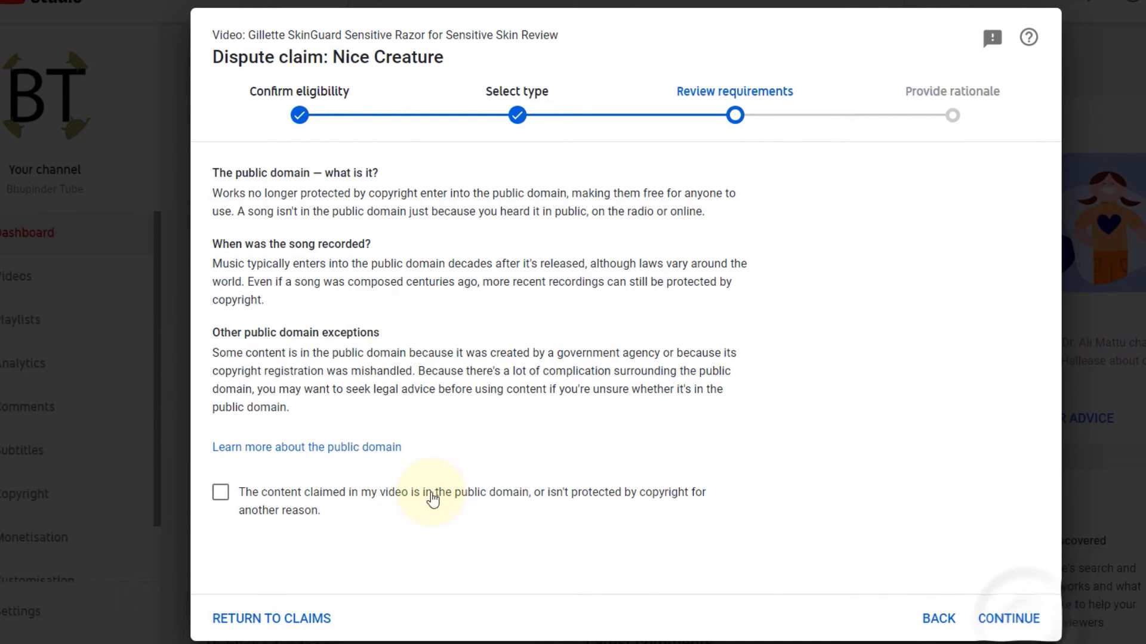
{"action": "left_click", "coordinate": [351, 497]}
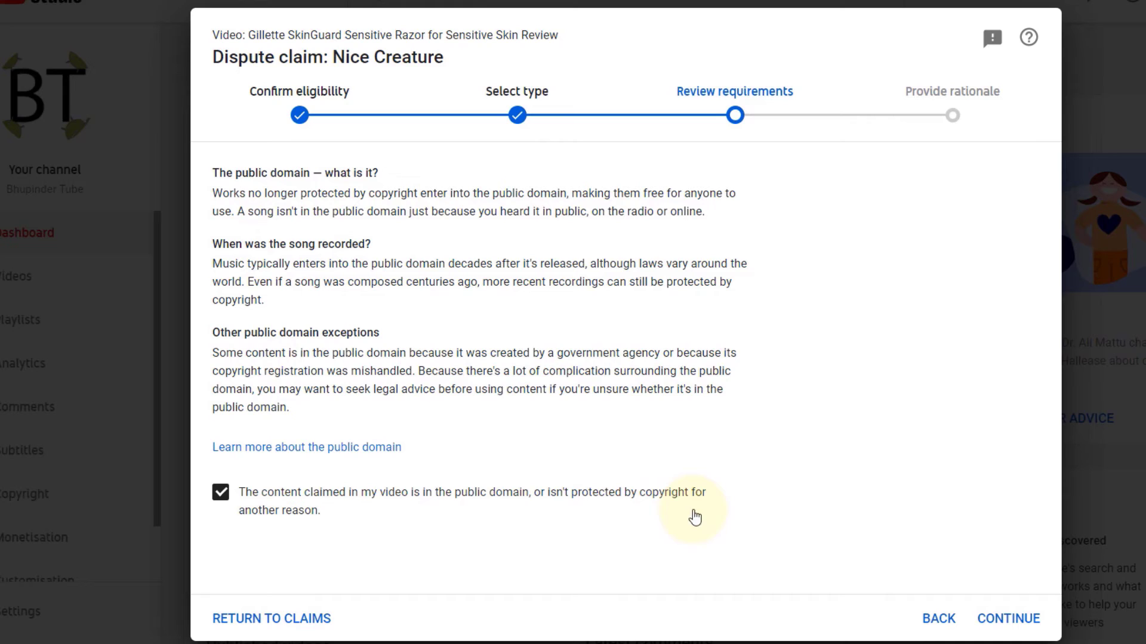
Paste the rationale that the music differs from the claimed track and accept all three statements.
{"action": "left_click", "coordinate": [1020, 620]}
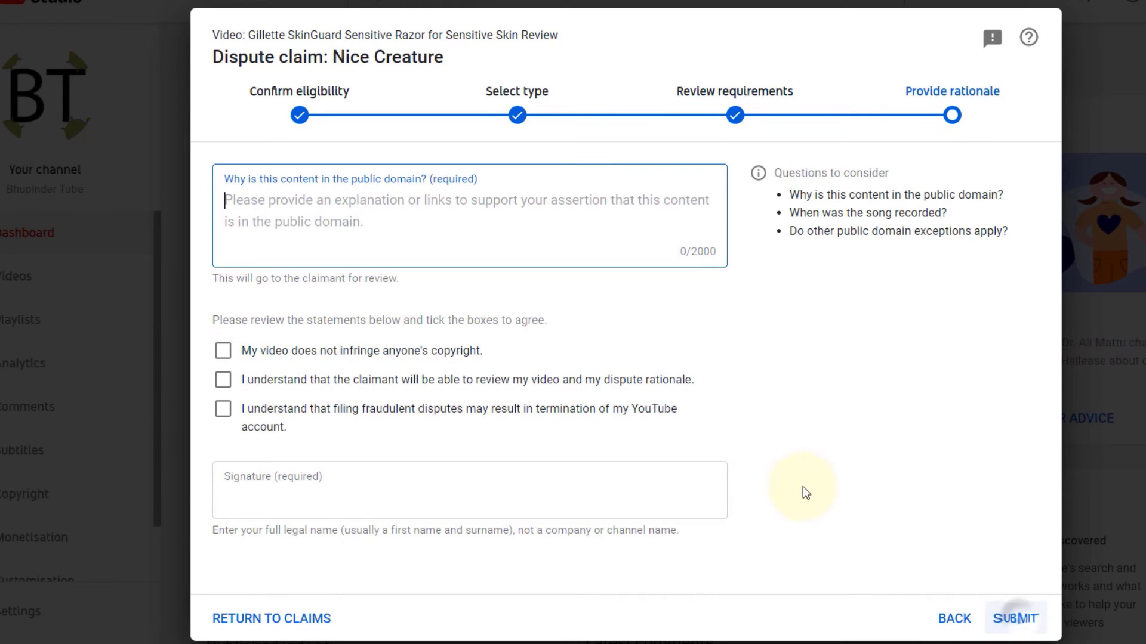
{"action": "type", "text": "The music used is not the same as the one claimed."}
{"action": "left_click", "coordinate": [232, 352]}
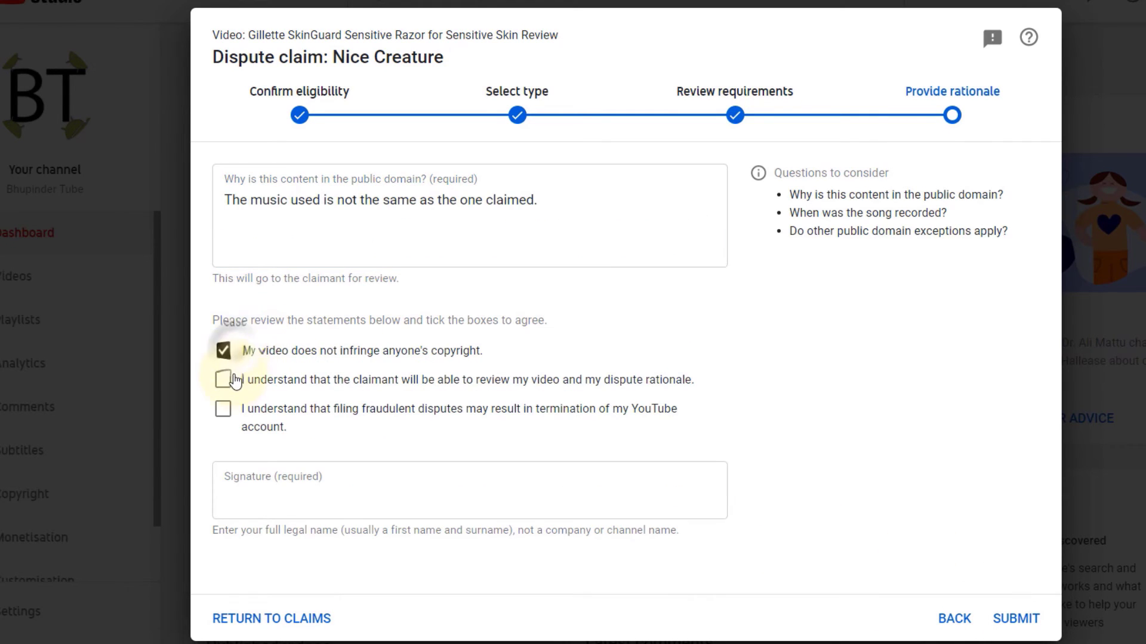
{"action": "left_click", "coordinate": [225, 381]}
{"action": "left_click", "coordinate": [225, 408]}
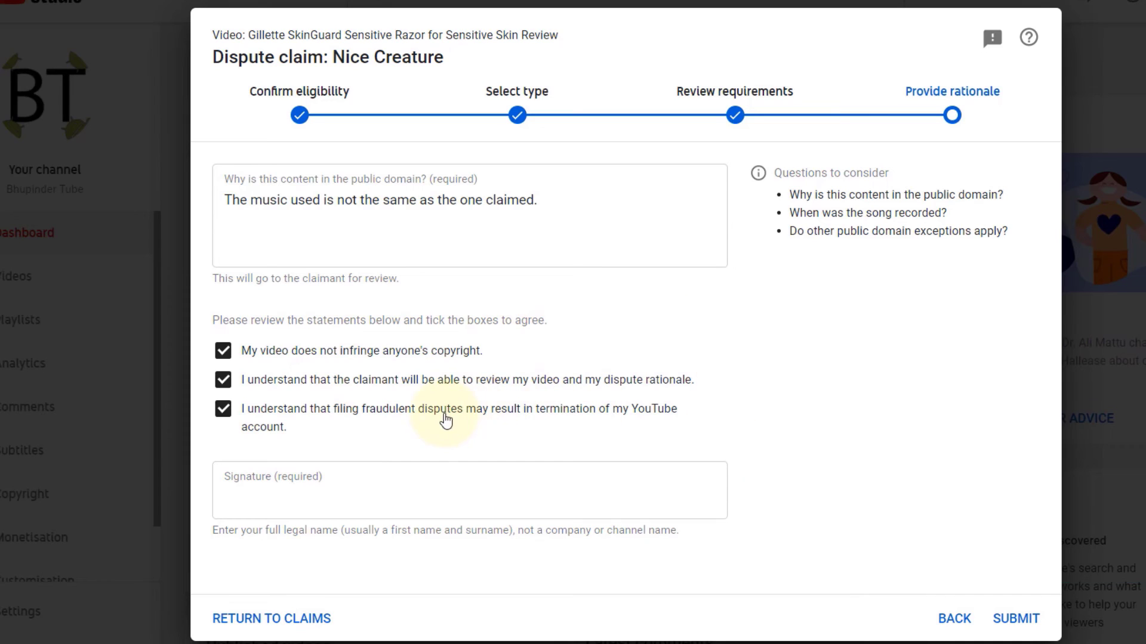
Sign the dispute with your full legal name and submit it.
{"action": "left_click", "coordinate": [255, 504]}
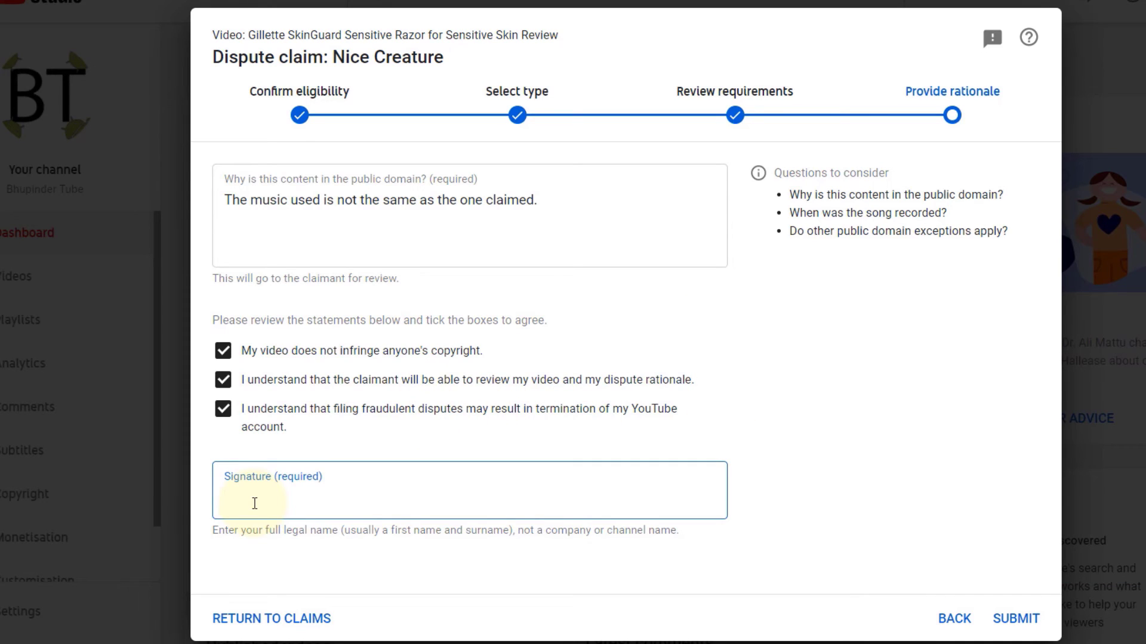
{"action": "type", "text": "Bhupinder Singh"}
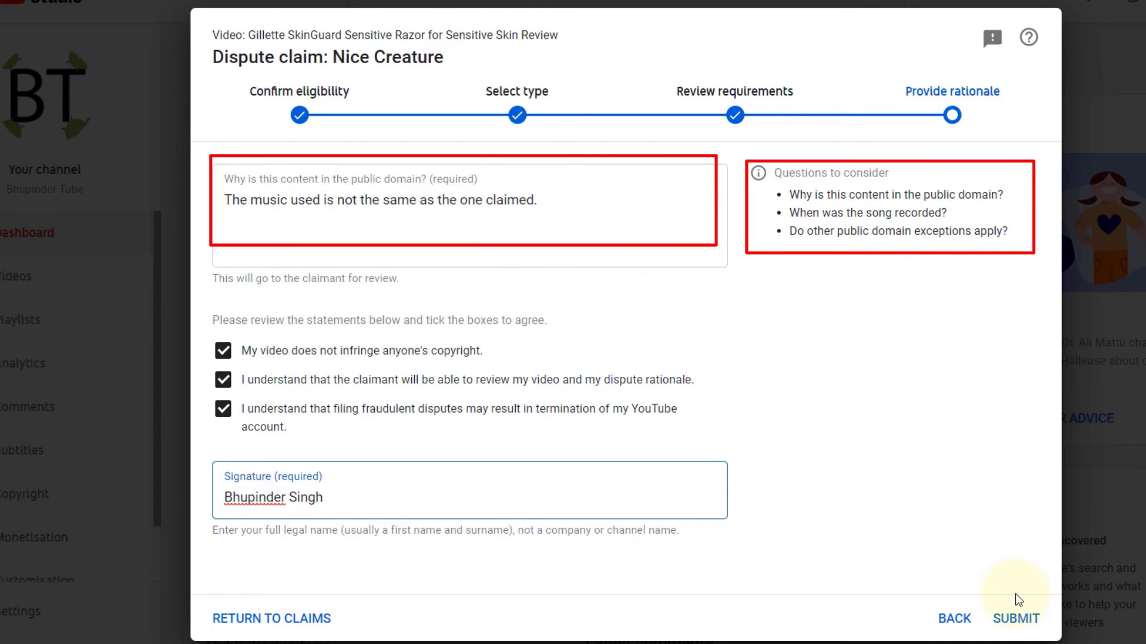
{"action": "left_click", "coordinate": [1019, 620]}
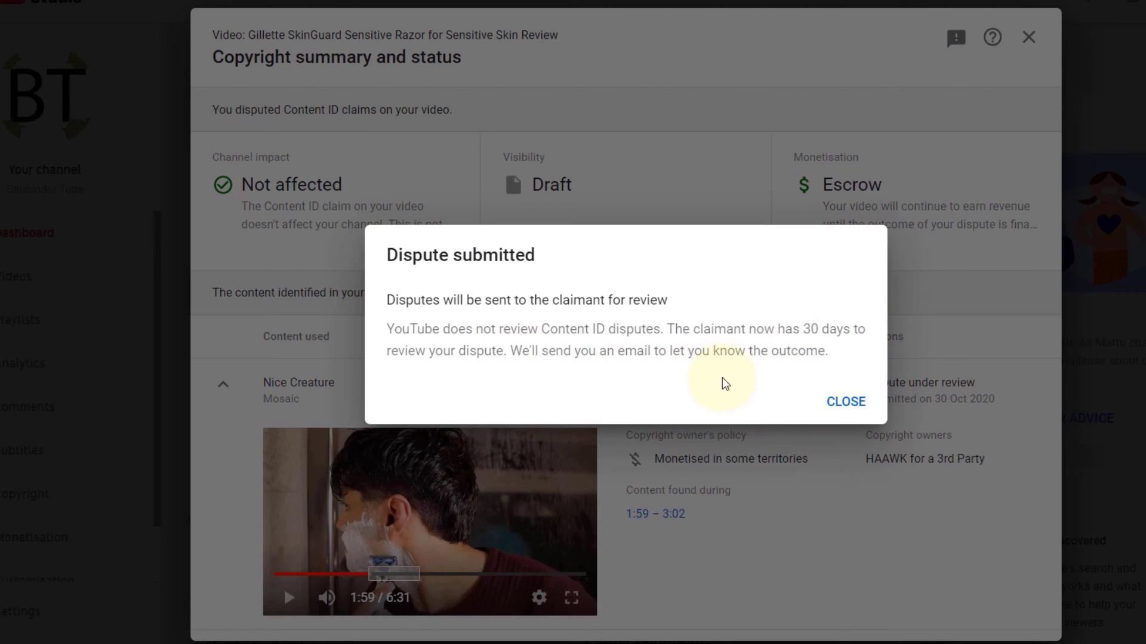
Dismiss the Dispute submitted notice, revealing escrow monetisation and the dispute under review.
{"action": "left_click", "coordinate": [848, 405]}
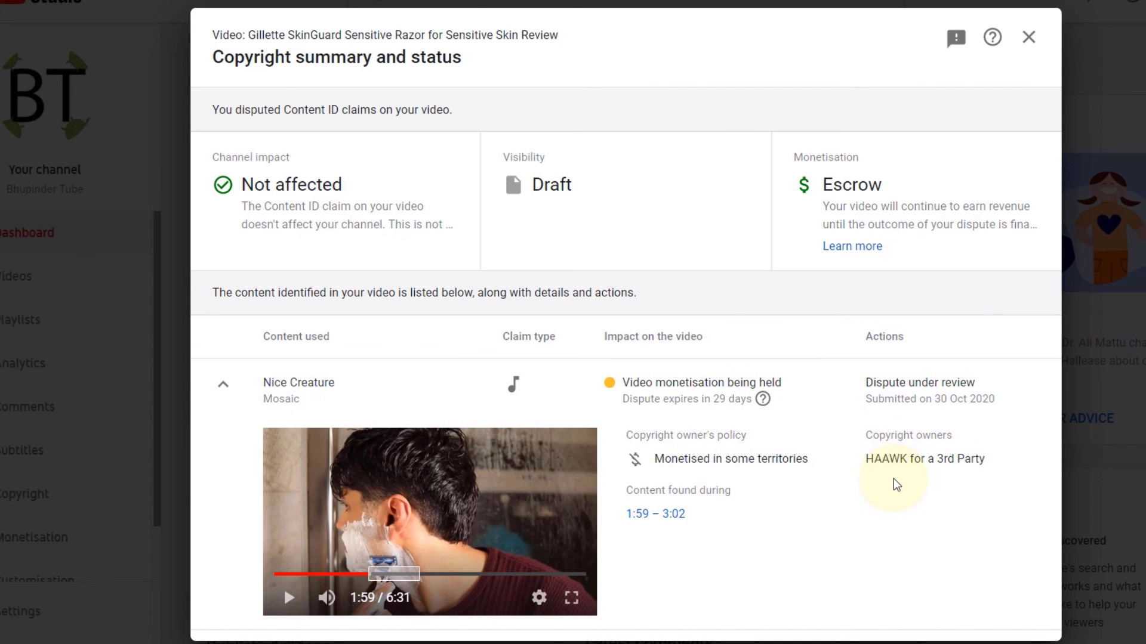
Close the copyright summary and advance the Gillette review from Escrow monetisation to Ad suitability.
{"action": "left_click", "coordinate": [1028, 37]}
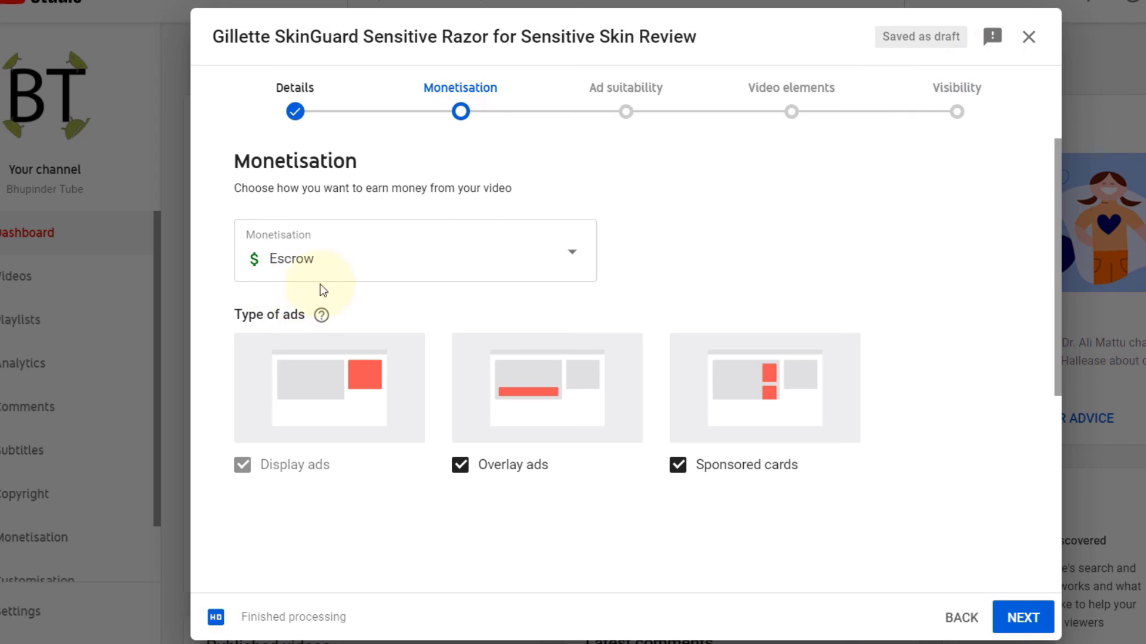
{"action": "scroll", "coordinate": [558, 444], "scroll_direction": "down", "scroll_amount": 5}
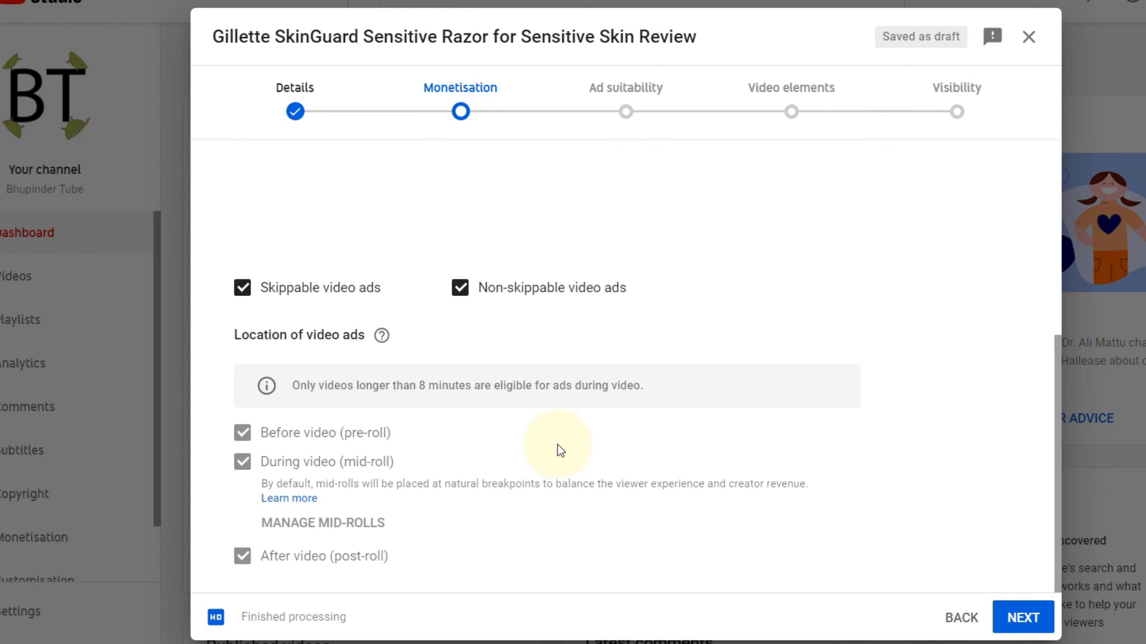
{"action": "scroll", "coordinate": [558, 450], "scroll_direction": "up", "scroll_amount": 5}
{"action": "left_click", "coordinate": [1023, 618]}
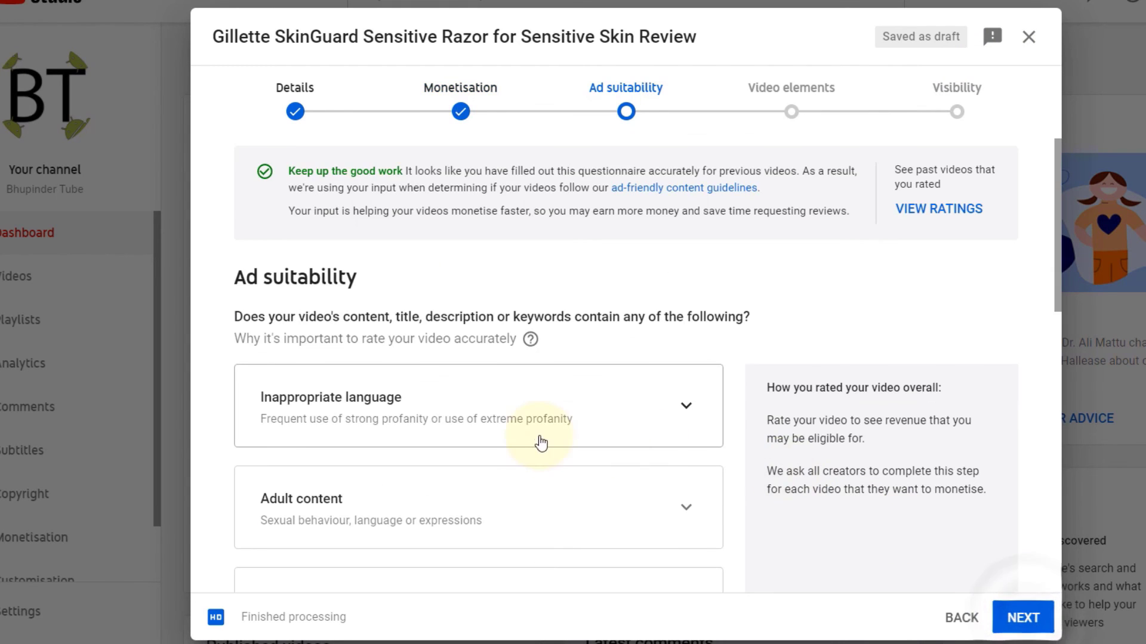